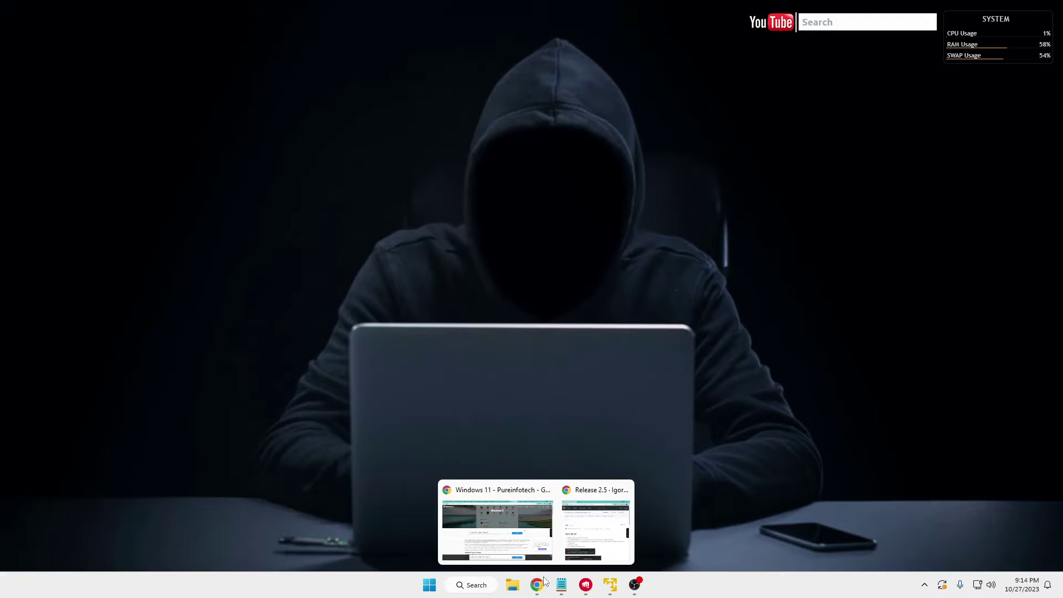
# Show the WinMemoryCleaner 2.5 GitHub release page with its Assets list in view
pyautogui.click(593, 518)
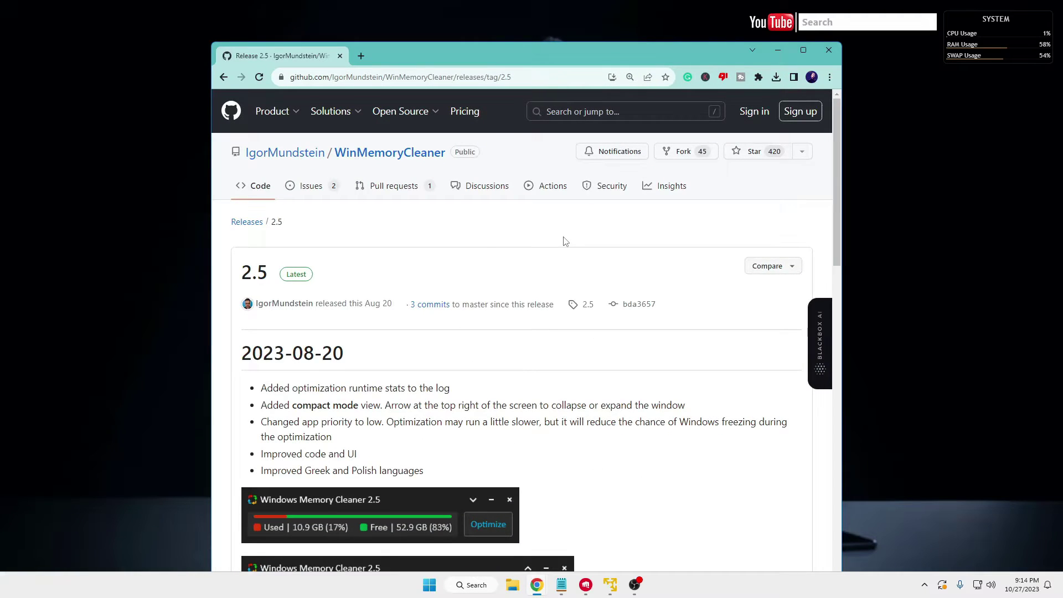
pyautogui.scroll(-1, 563, 240)
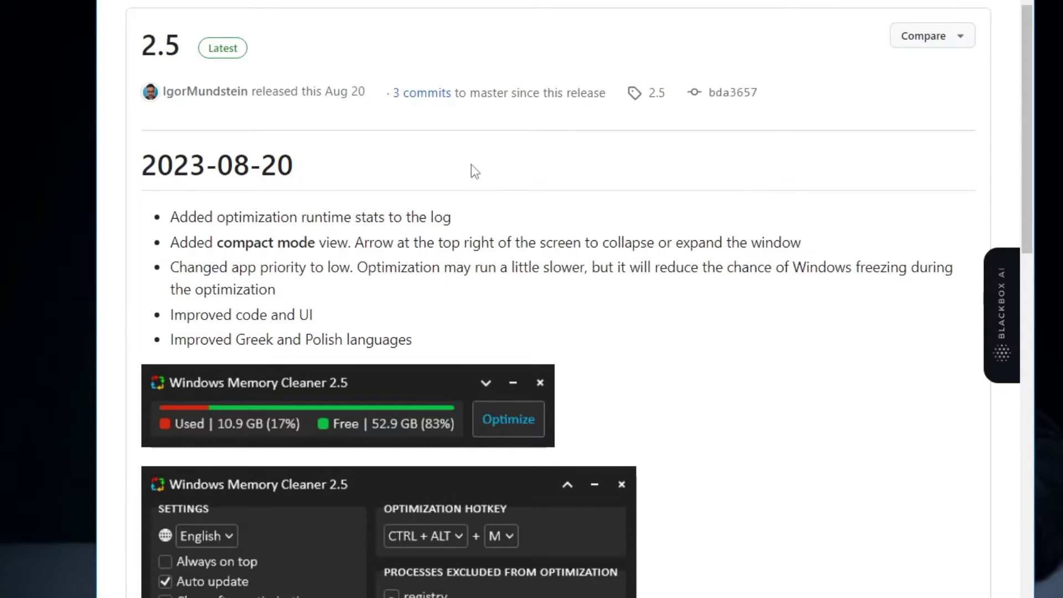
pyautogui.scroll(-2, 470, 272)
pyautogui.scroll(-3, 482, 263)
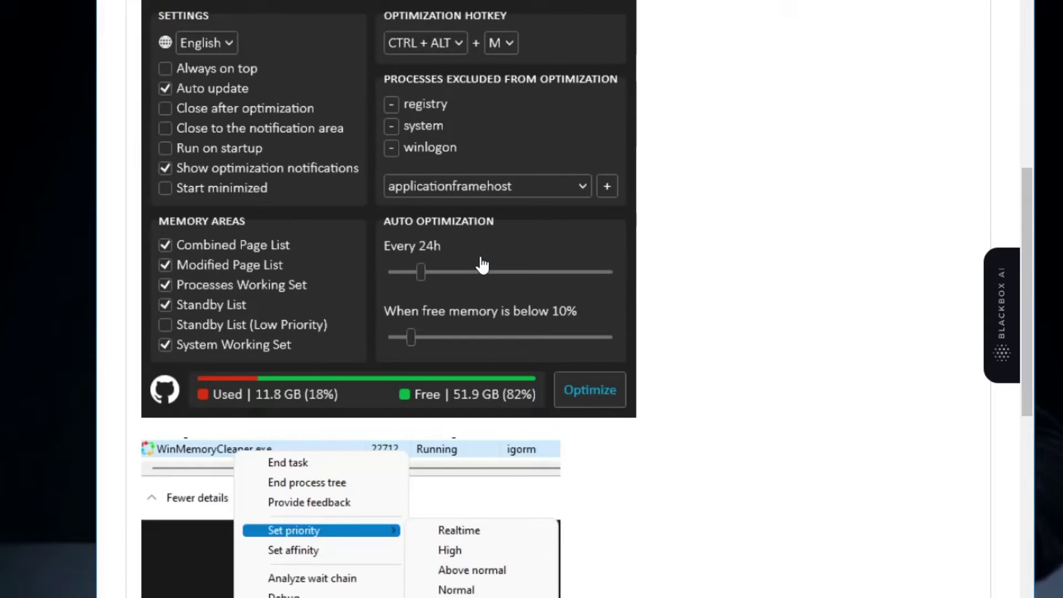
pyautogui.scroll(-4, 478, 267)
pyautogui.scroll(-3, 478, 270)
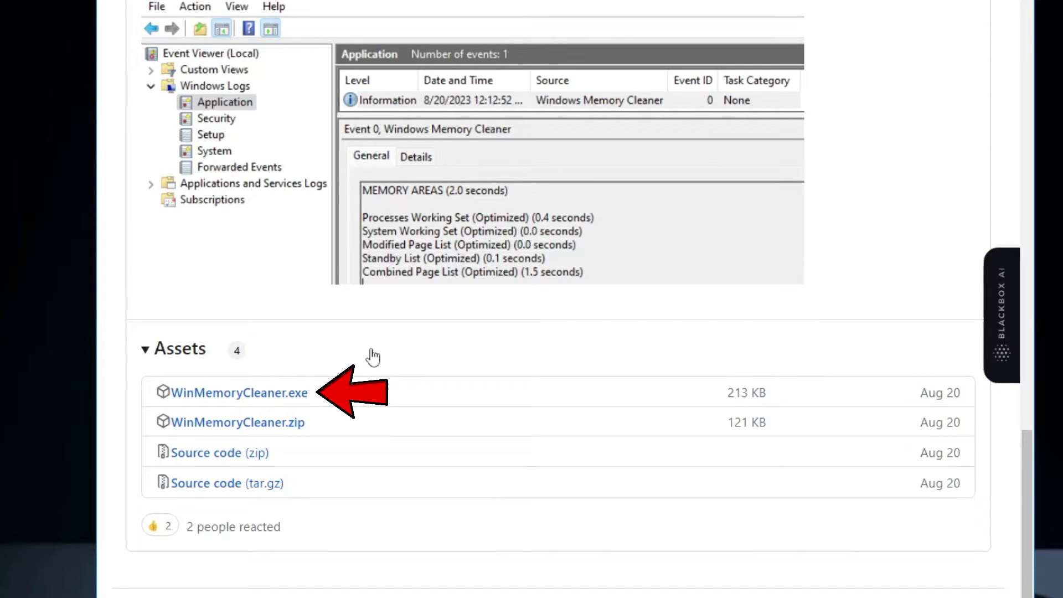
# Launch WinMemoryCleaner.exe from Chrome downloads and position the version 2.5 window on the desktop
pyautogui.click(776, 76)
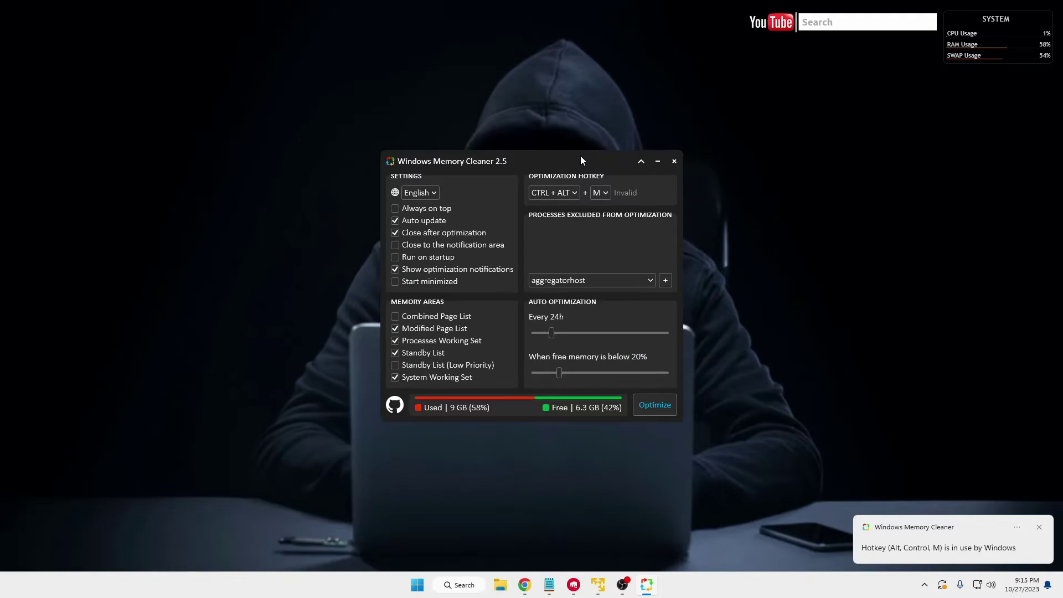
pyautogui.moveTo(581, 161); pyautogui.dragTo(618, 141)
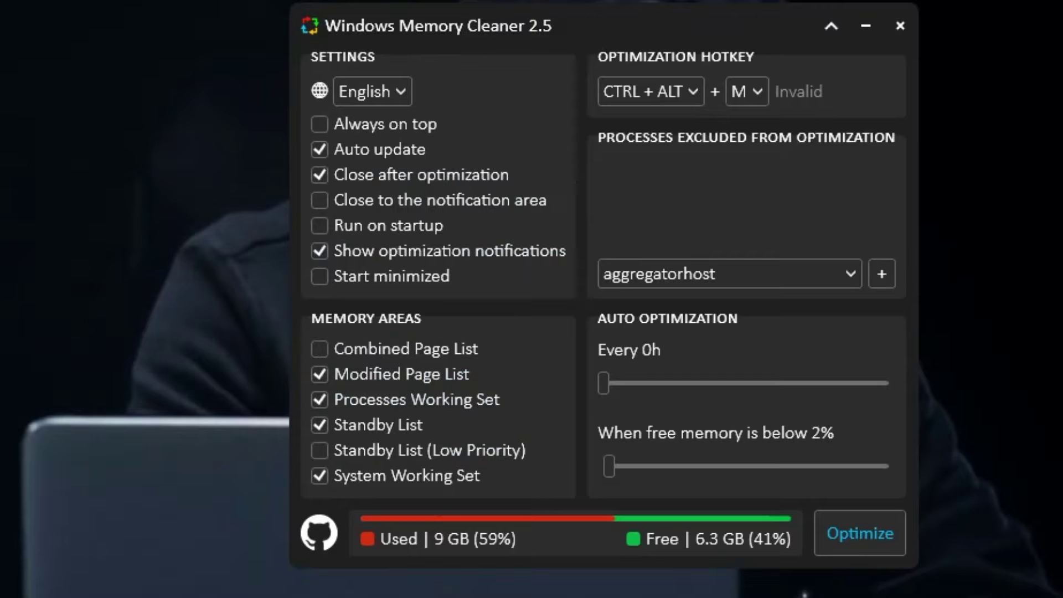
# Bring up Task Manager's memory performance view (Win+X) beside the Memory Cleaner window
pyautogui.press('super+x')
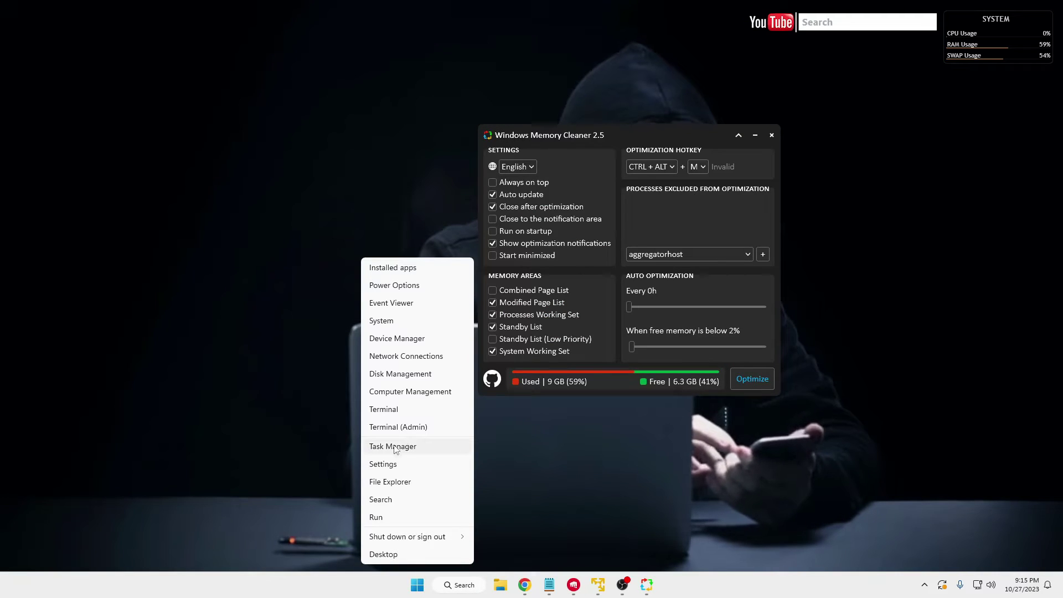
pyautogui.click(394, 446)
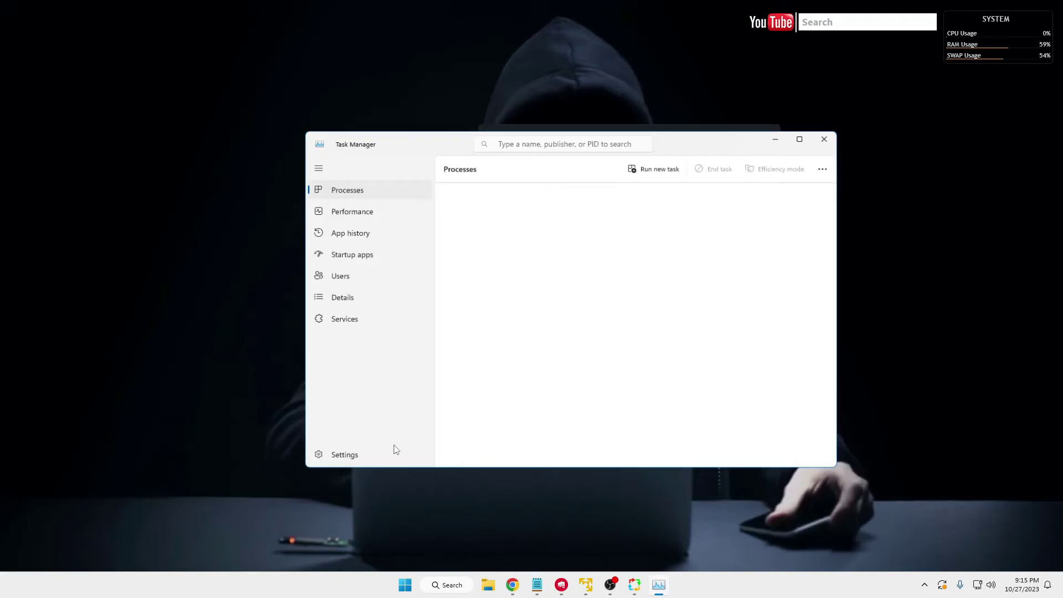
pyautogui.click(391, 212)
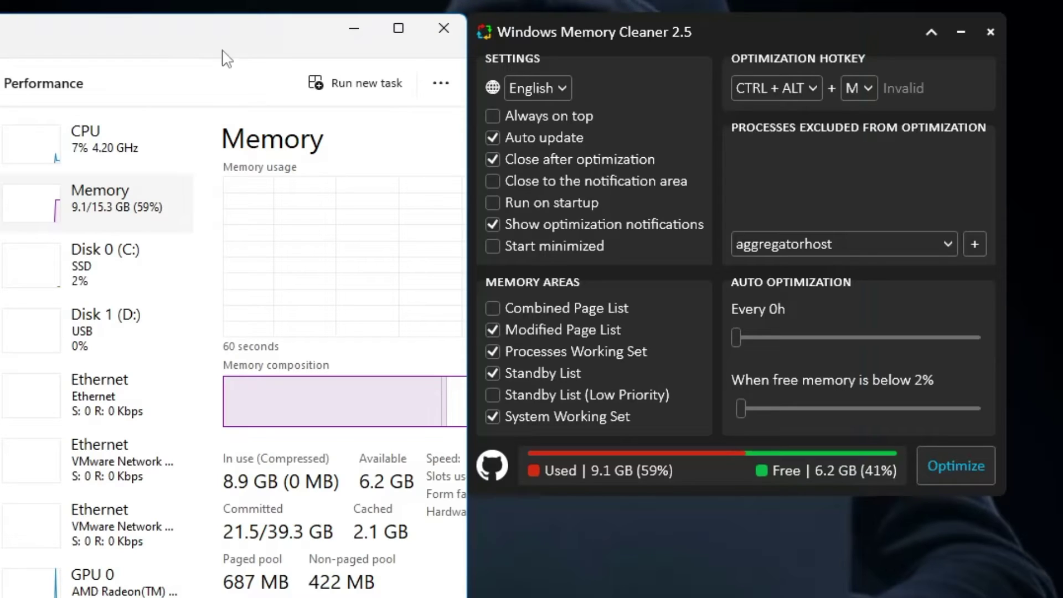
pyautogui.moveTo(646, 22); pyautogui.dragTo(671, 46)
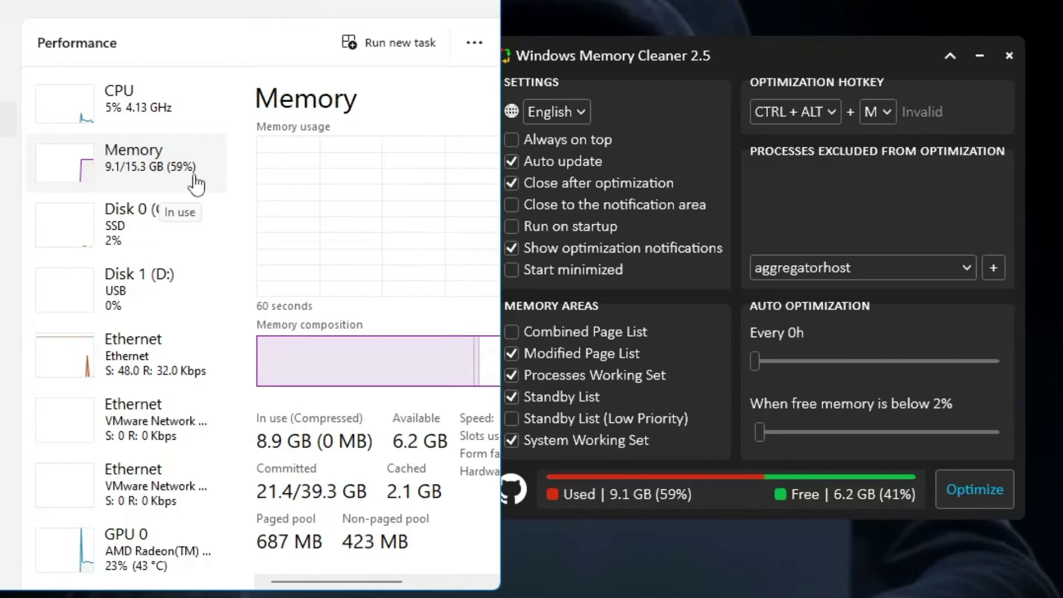
# Bring the Memory Cleaner window to the front of Task Manager's memory view
pyautogui.click(597, 61)
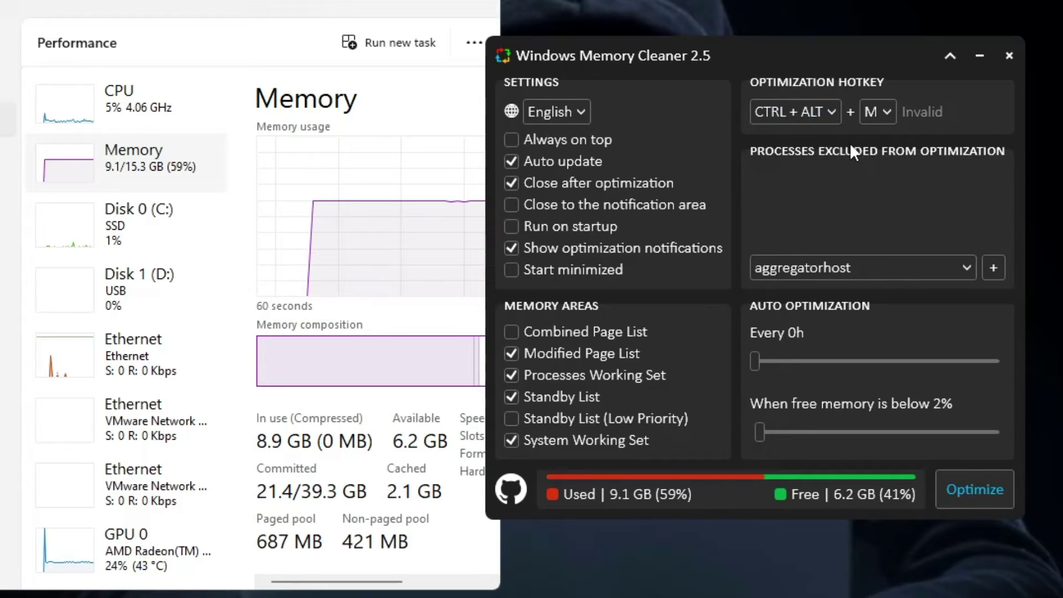
pyautogui.click(876, 112)
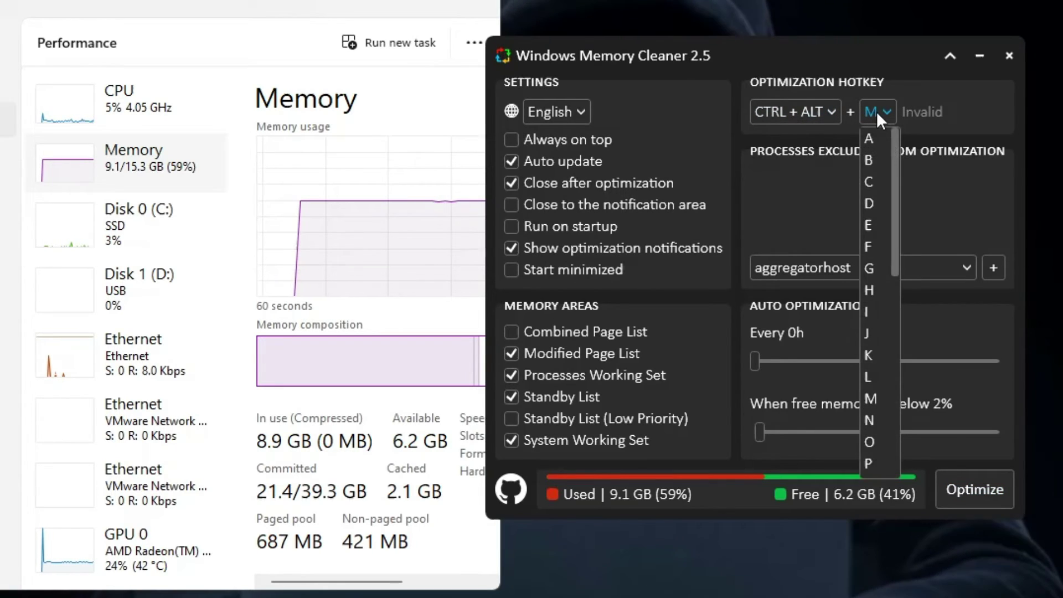
pyautogui.click(876, 111)
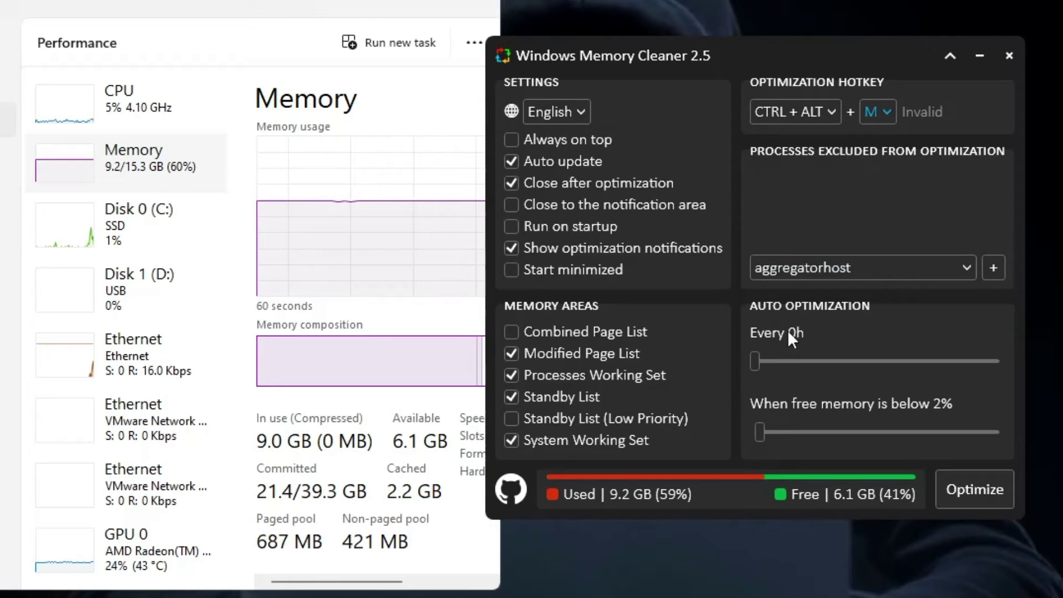
# Set auto-optimization to every 24h and when free memory is below 20%
pyautogui.moveTo(760, 358); pyautogui.dragTo(787, 360)
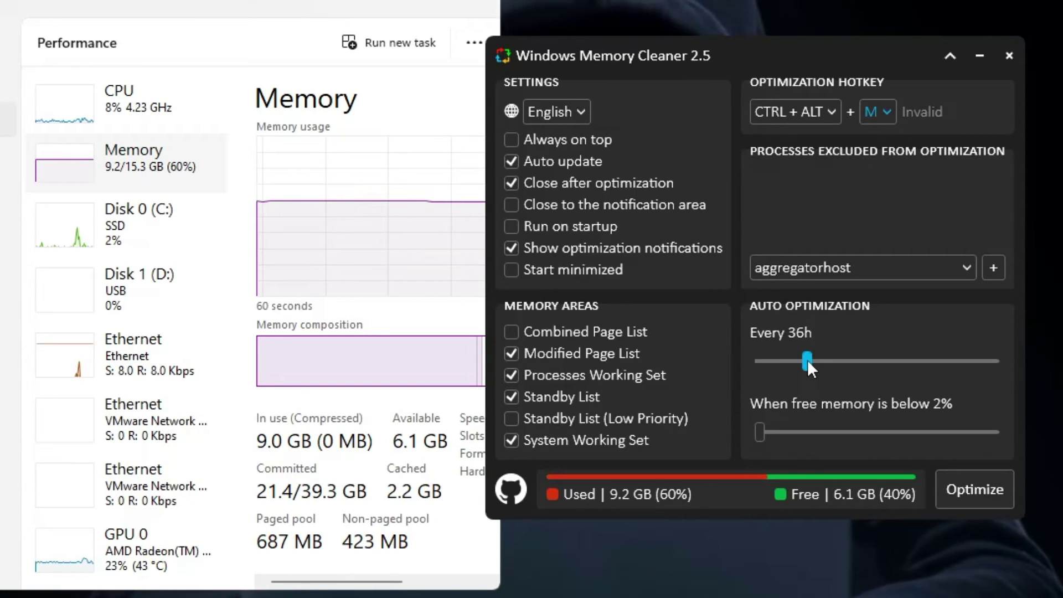
pyautogui.moveTo(808, 360); pyautogui.dragTo(789, 365)
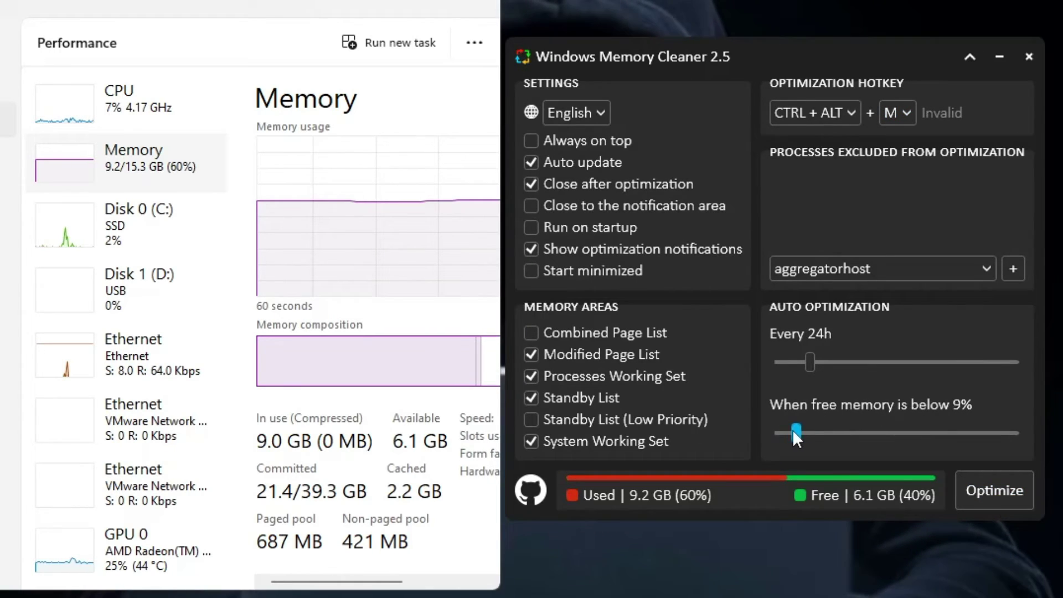
pyautogui.moveTo(792, 428); pyautogui.dragTo(822, 432)
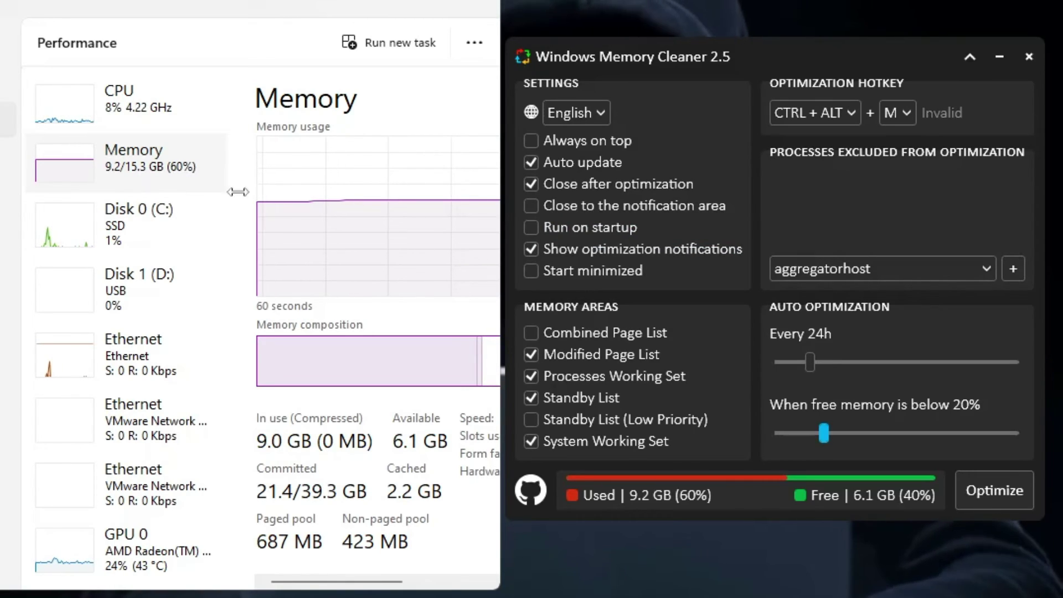
# Optimize memory now, dropping Task Manager's usage to 5.3/15.3 GB (35%)
pyautogui.click(1006, 491)
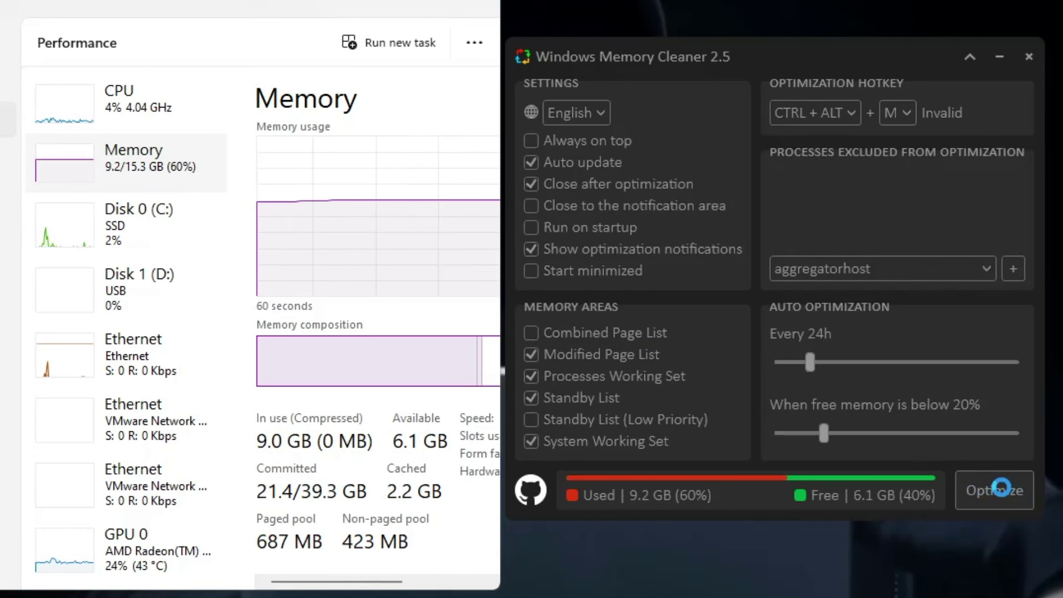